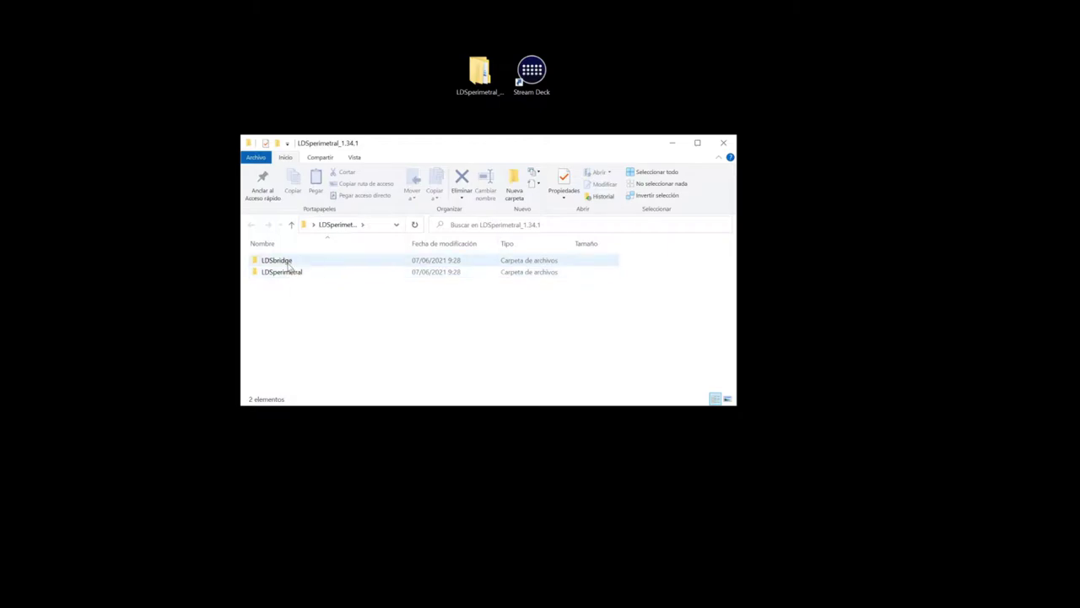
Open the LDSperimetral program folder, locate lcurl.exe, and launch LDSPerimetral.exe
click(288, 264)
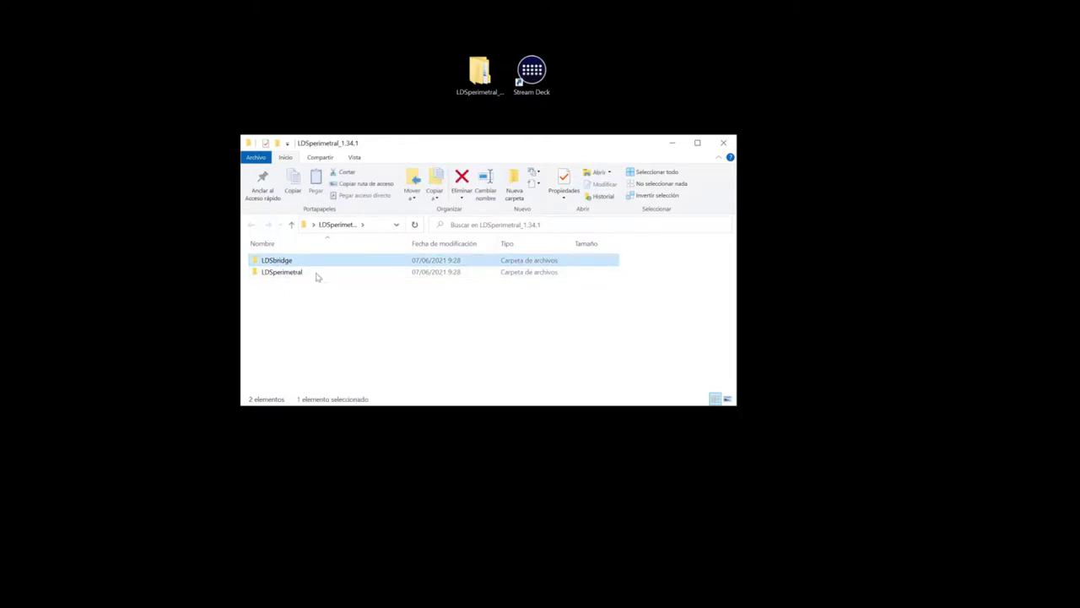
double_click(289, 274)
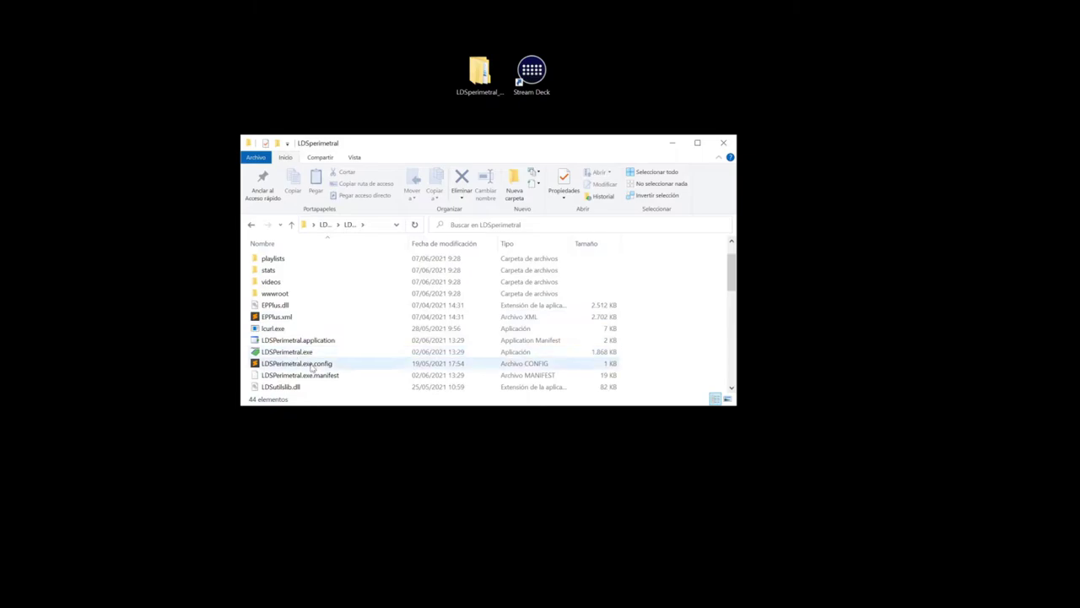
click(279, 352)
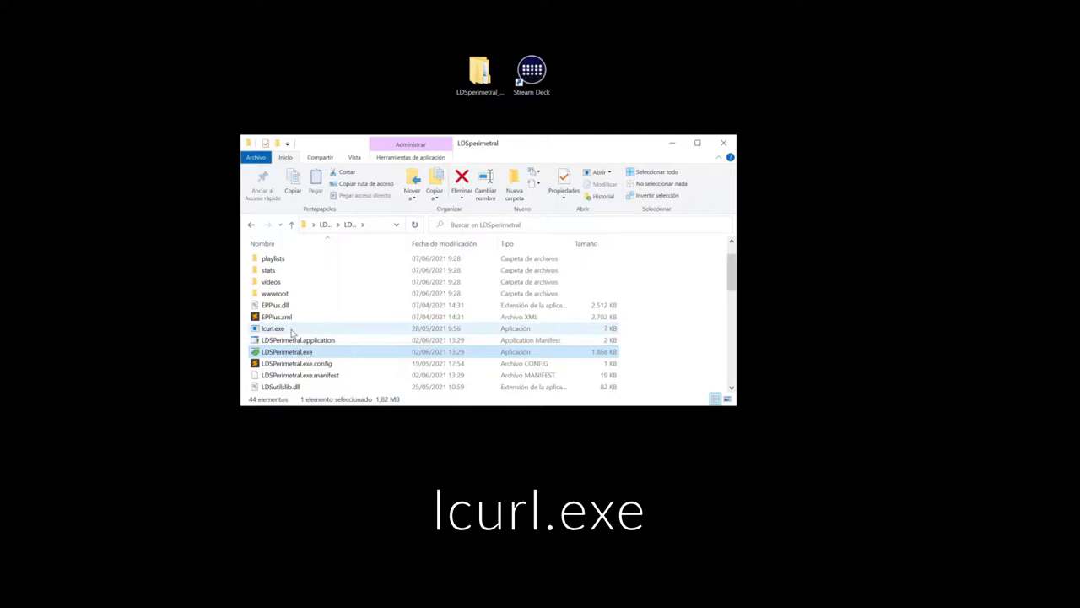
click(272, 329)
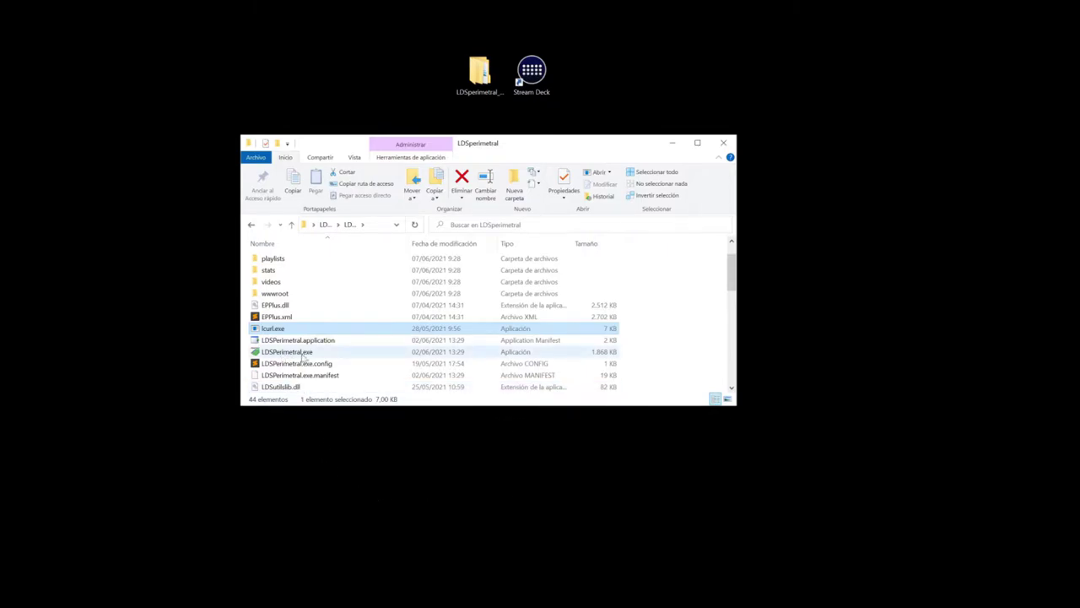
mouse_move(298, 358)
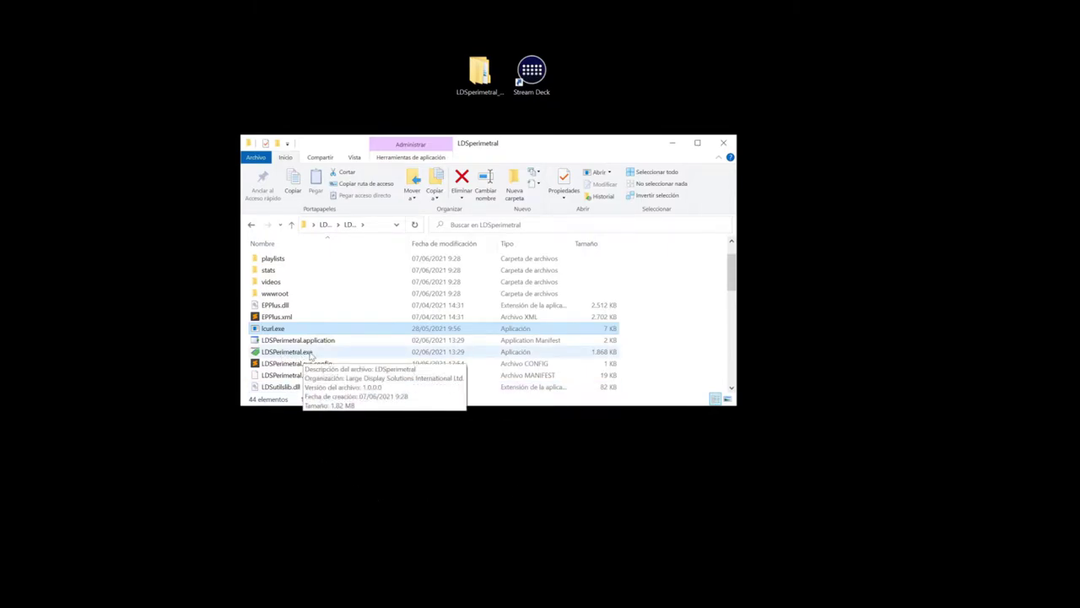
double_click(311, 355)
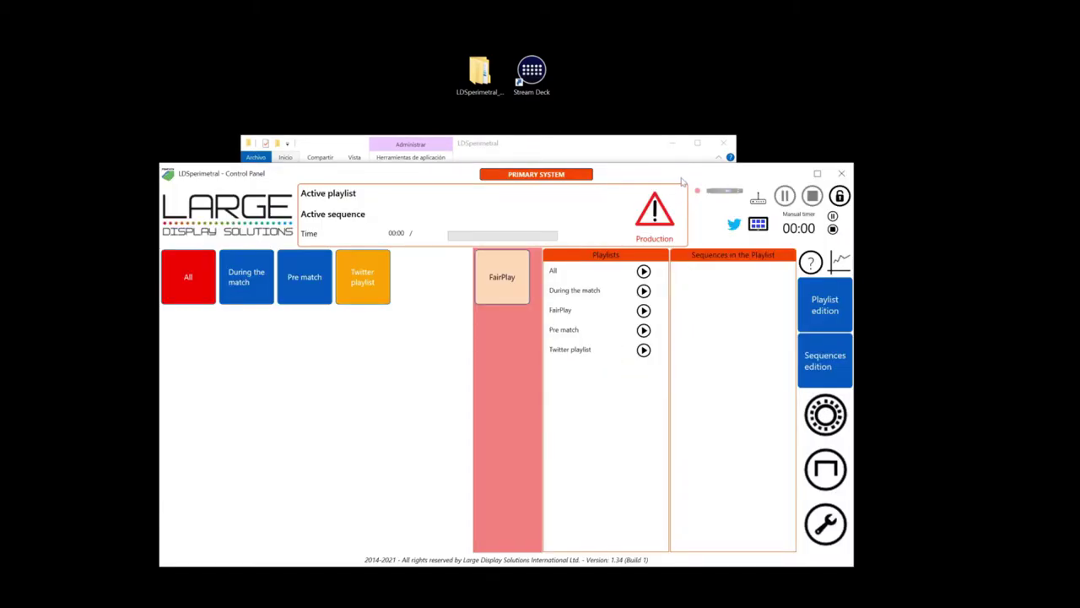
Open Configuring Terminals from the Control Panel and turn Enable remote playback ON
drag(682, 180, 675, 135)
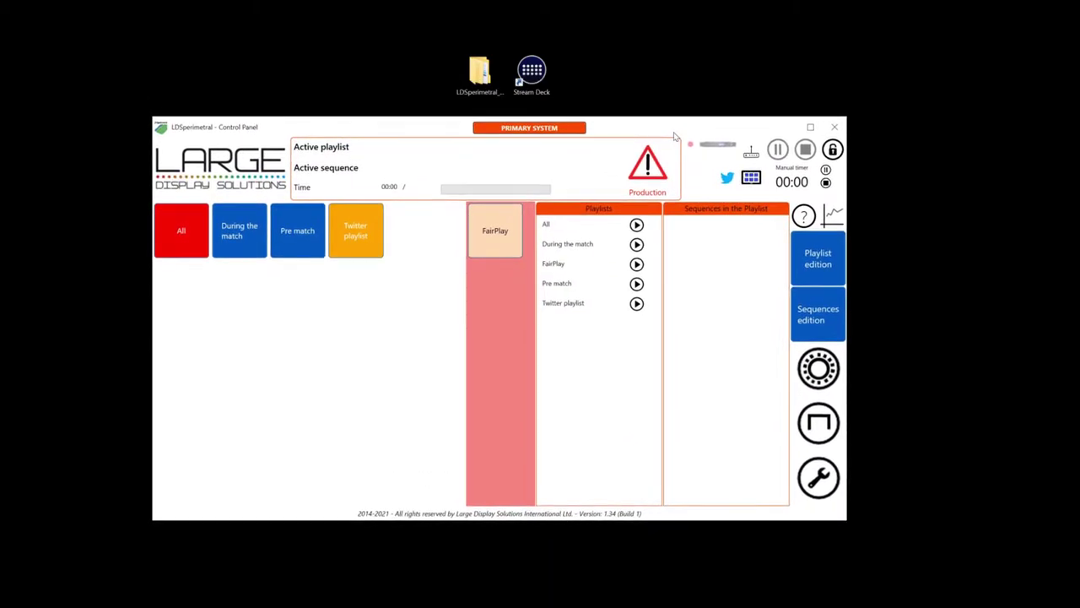
click(753, 180)
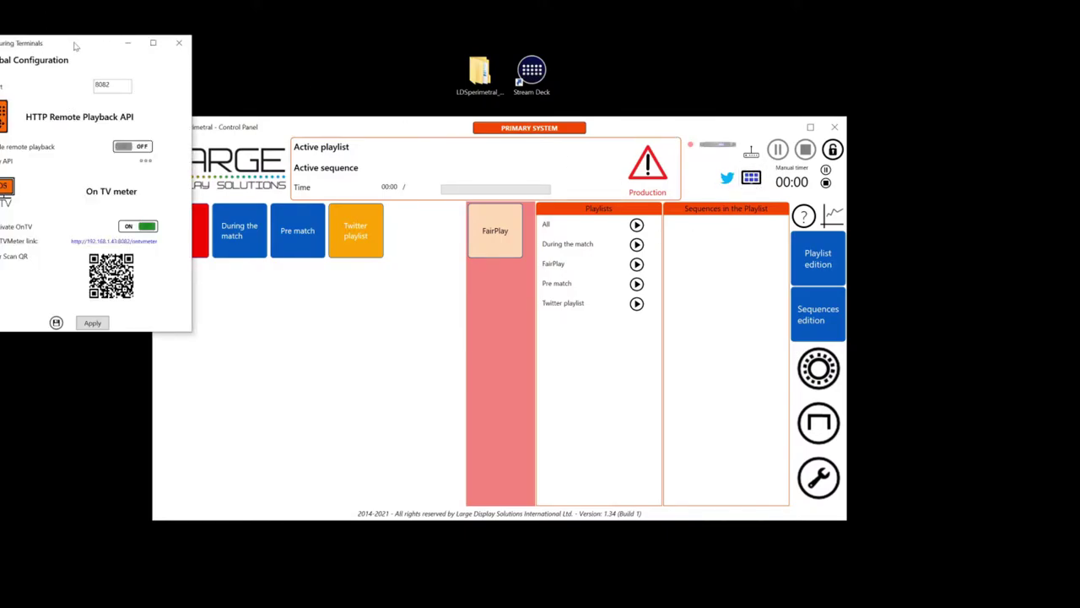
drag(75, 46, 498, 124)
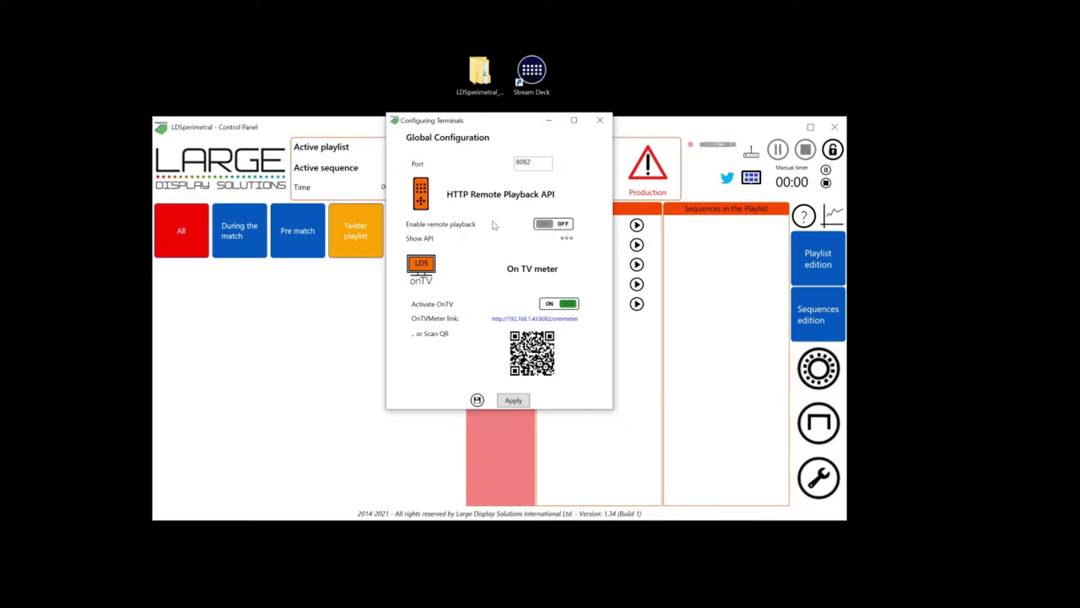
click(541, 227)
Show the HTTP Web API URL list for the five playlists and move it aside
click(567, 243)
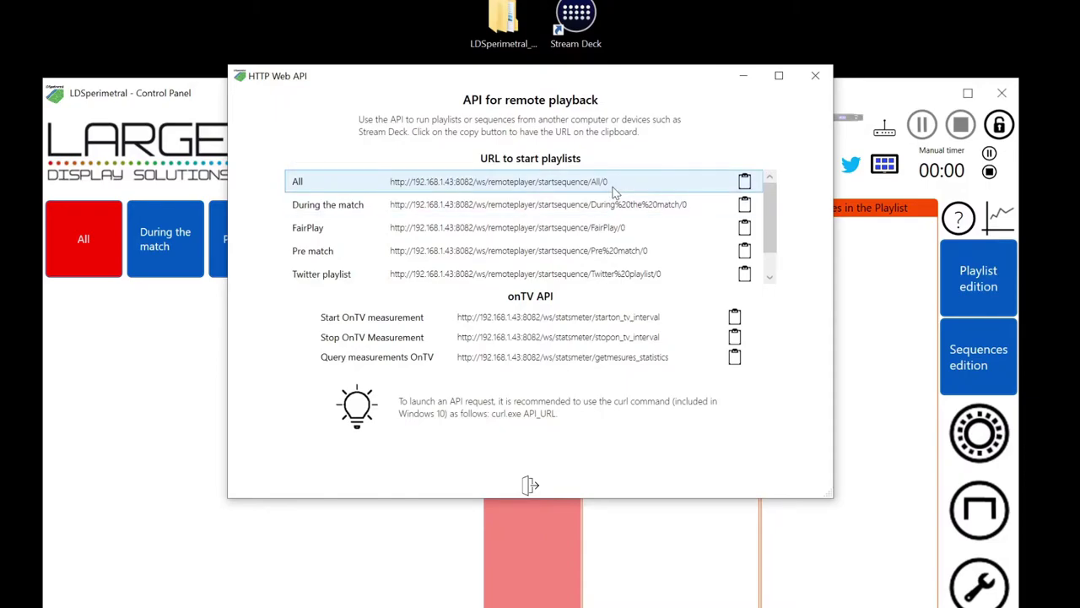
drag(663, 84, 671, 145)
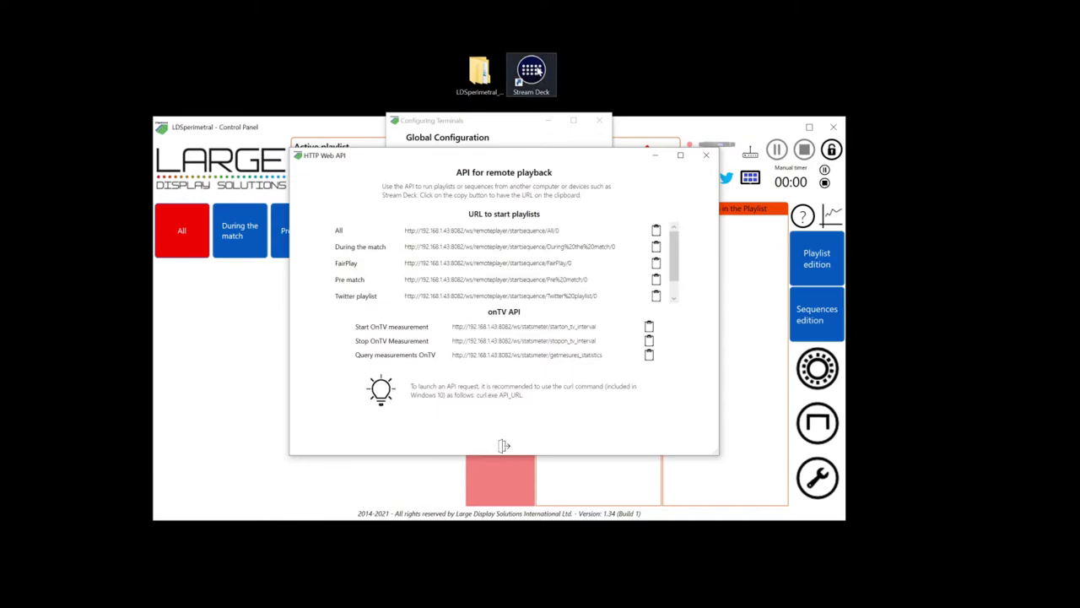
Launch Stream Deck, make a folder titled 'LDSperimetral' on the second key, and open it
double_click(540, 70)
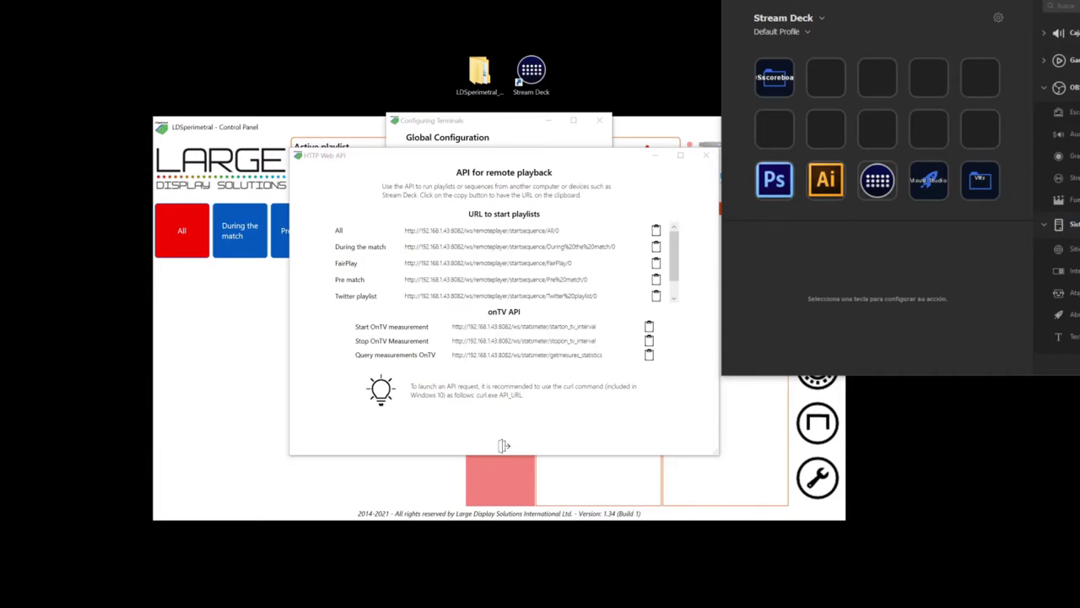
drag(937, 0, 780, 69)
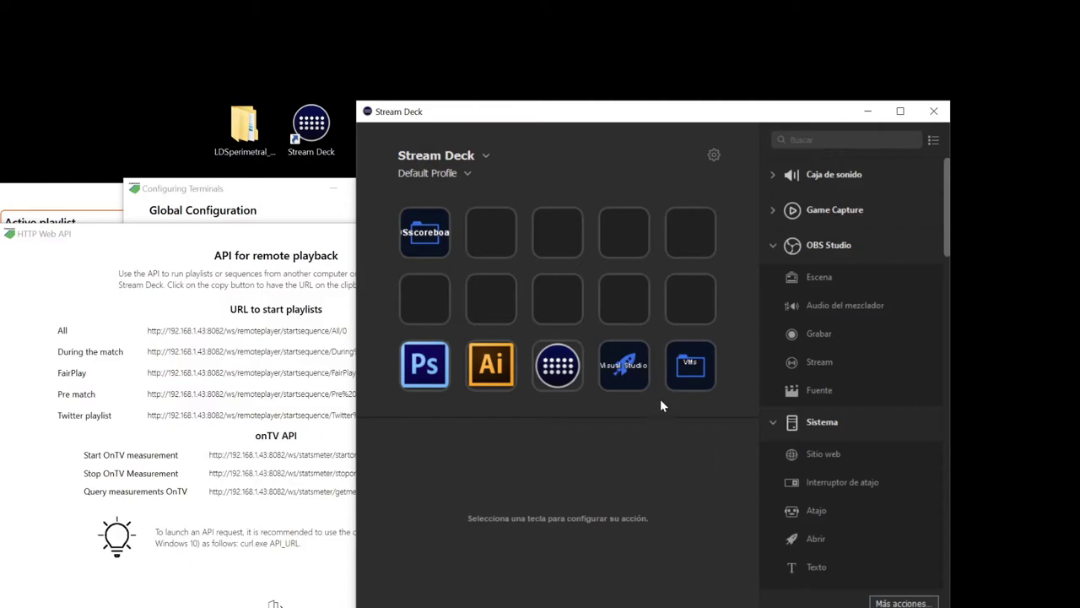
right_click(499, 233)
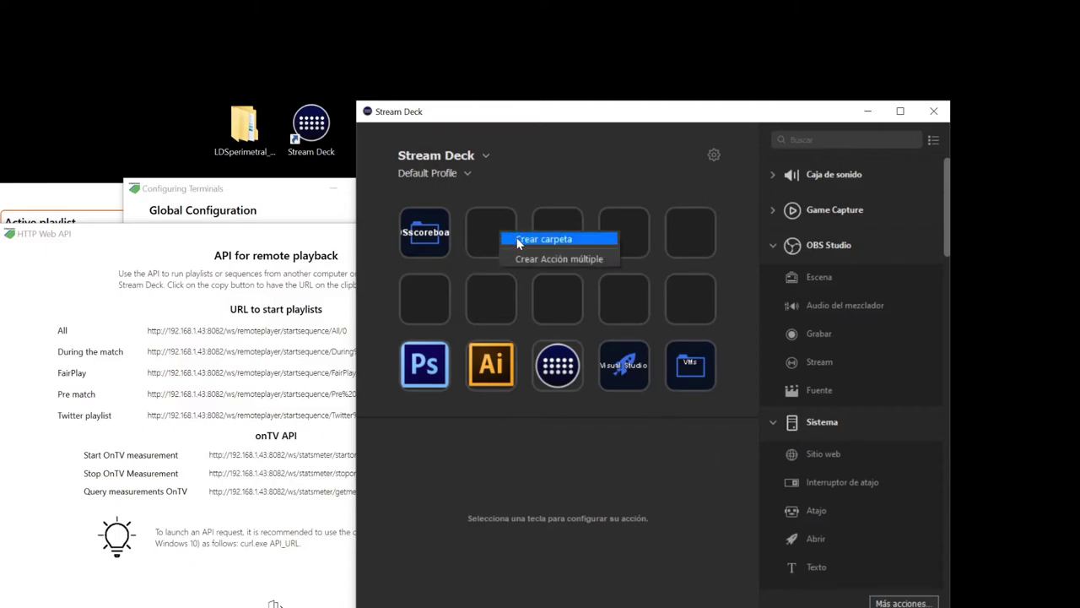
click(519, 240)
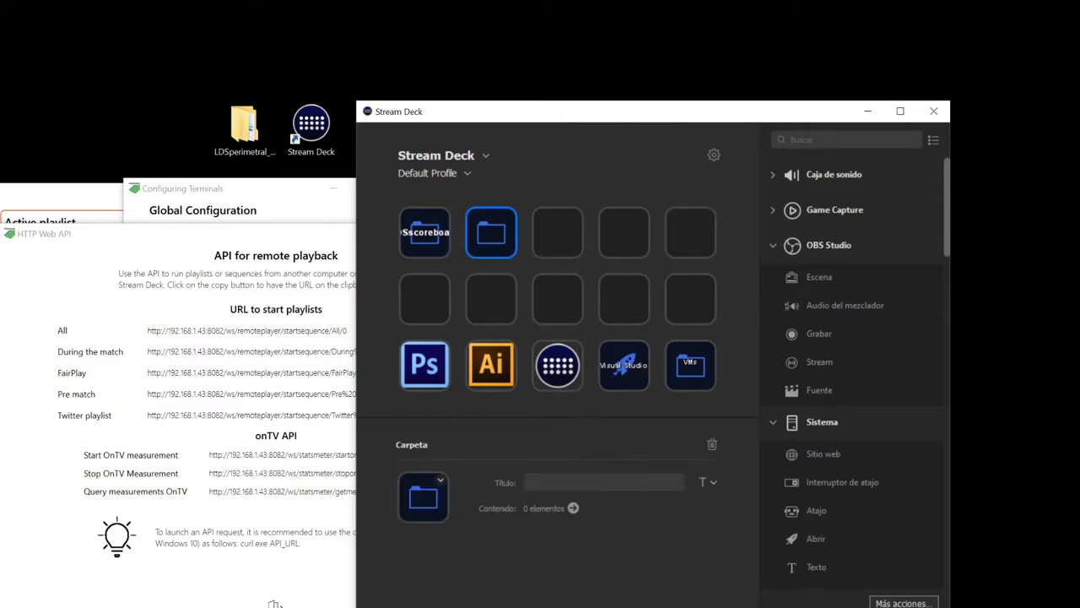
text(LDSperimetral)
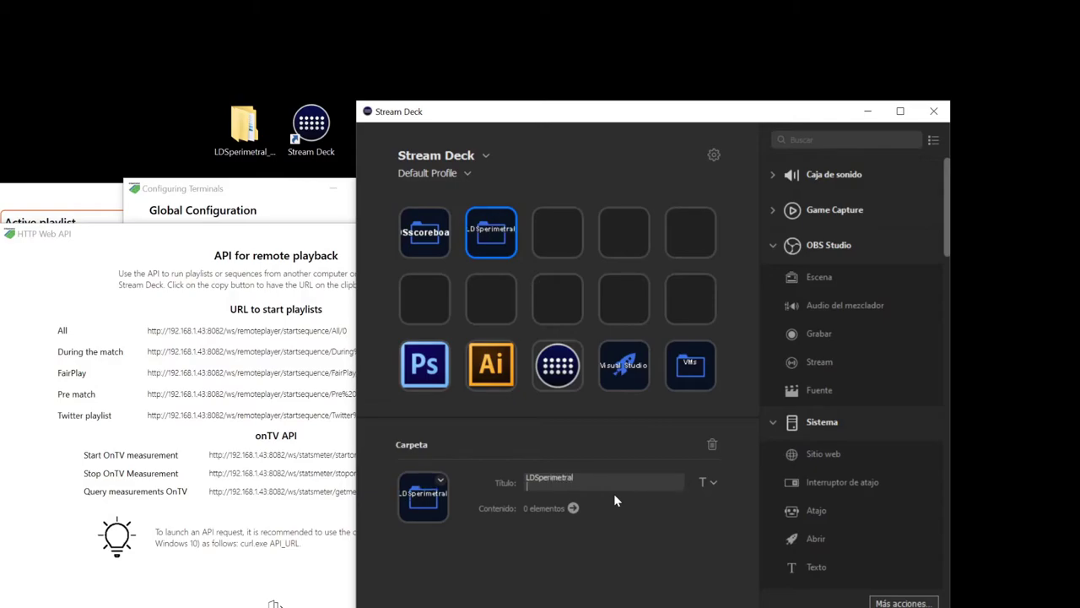
key(BackSpace)
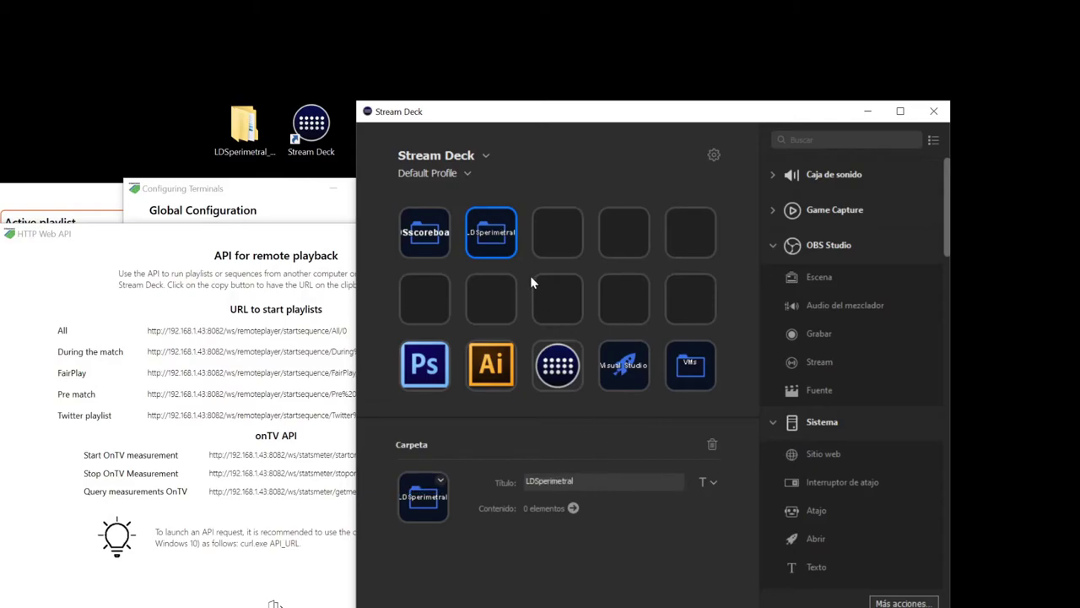
double_click(493, 233)
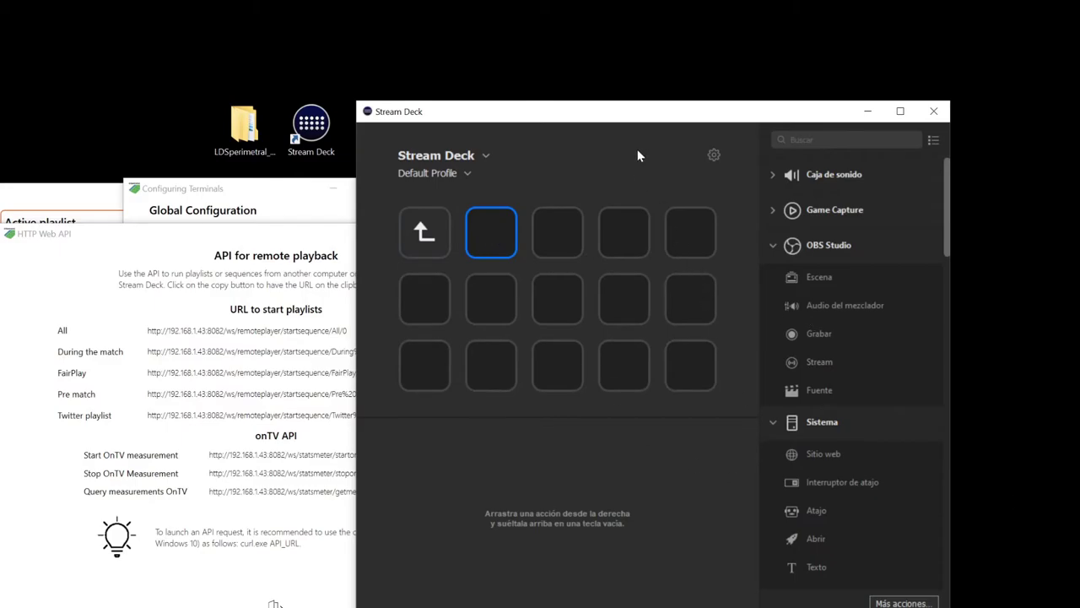
Place an Abrir launch action on an empty folder key titled 'During the match'
drag(647, 114, 748, 31)
click(119, 279)
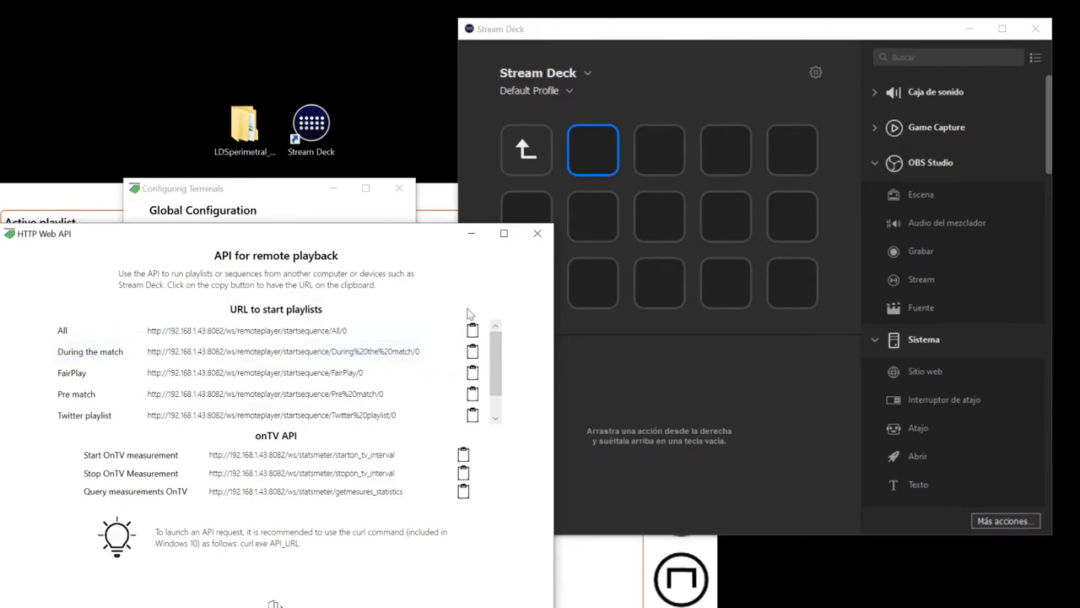
click(588, 158)
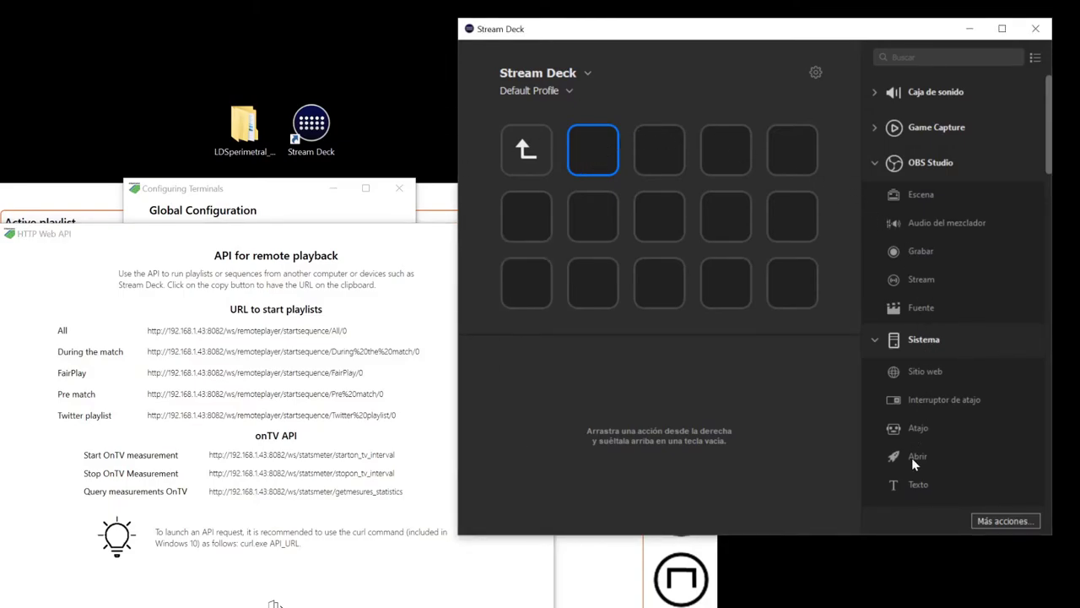
drag(913, 457, 591, 148)
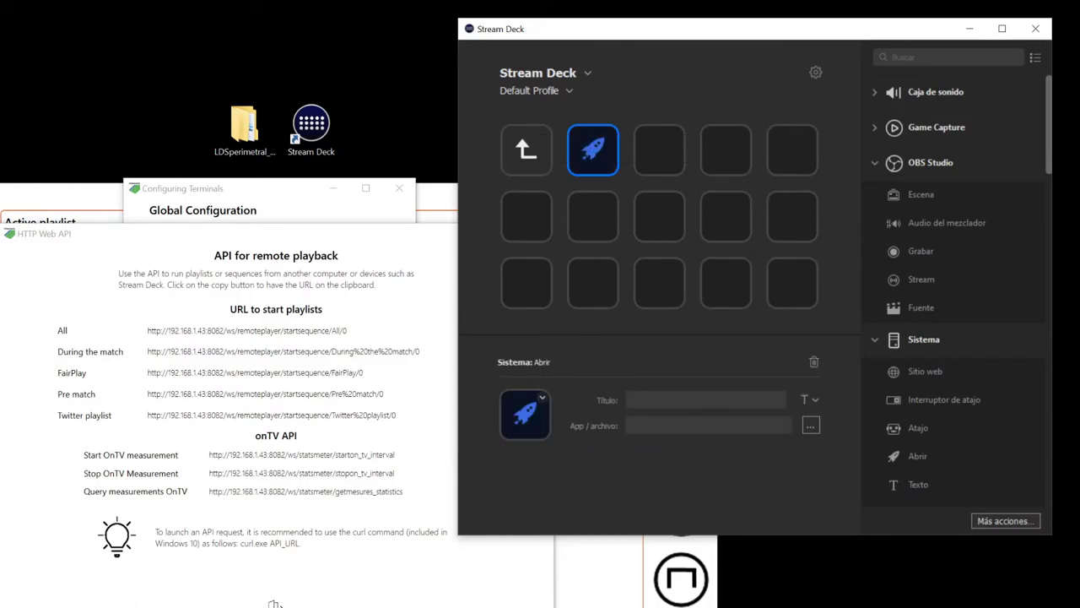
text(During the match)
Set the key's app to lcurl.exe from Escritorio > LDSperimetral_1.34.1 > LDSperimetral
click(810, 426)
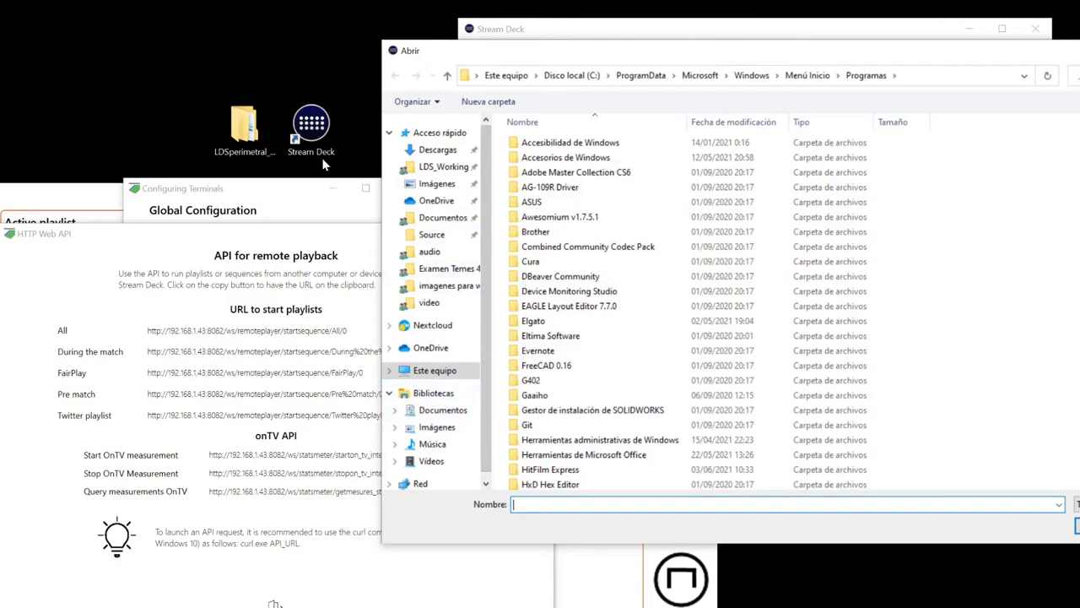
click(428, 372)
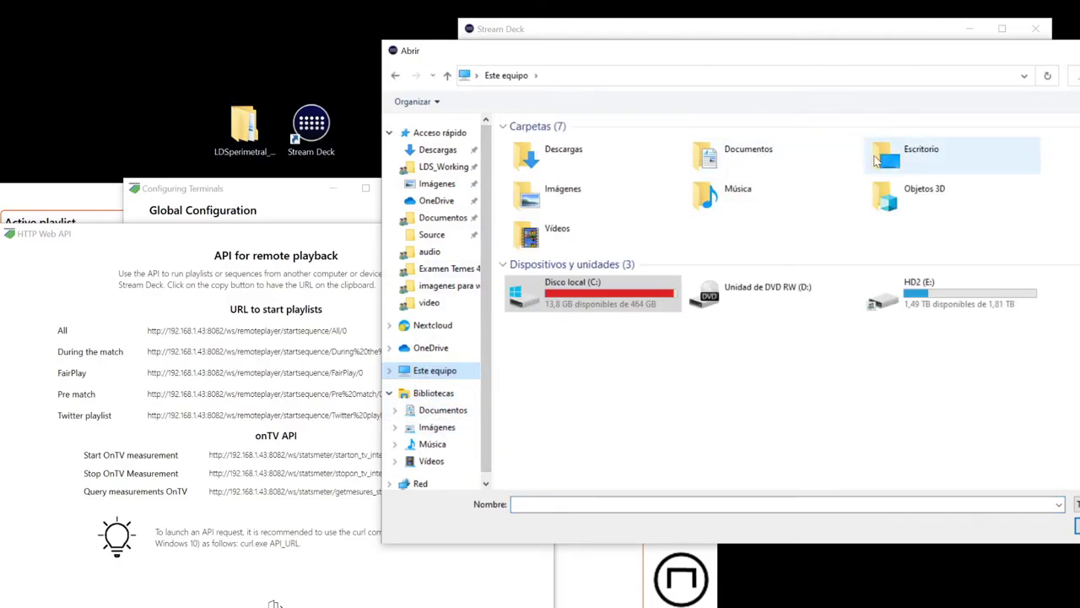
double_click(878, 161)
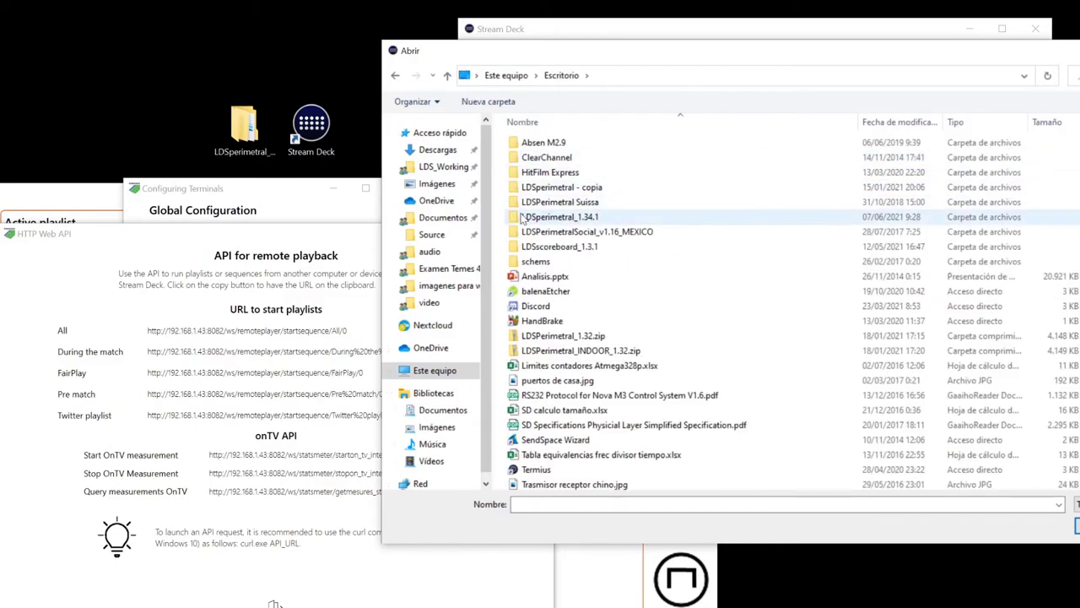
double_click(588, 218)
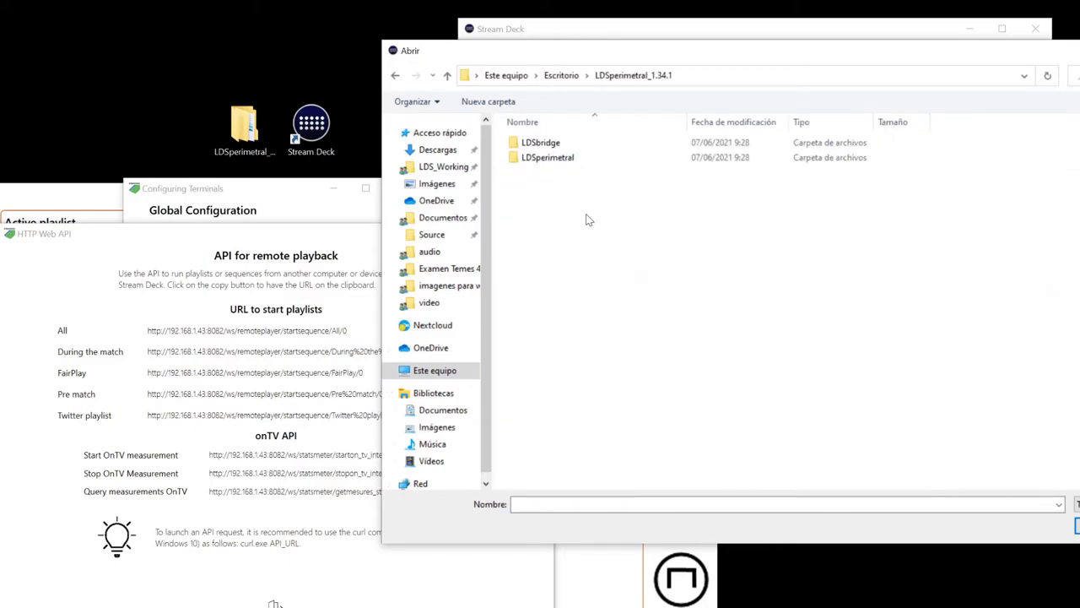
double_click(567, 158)
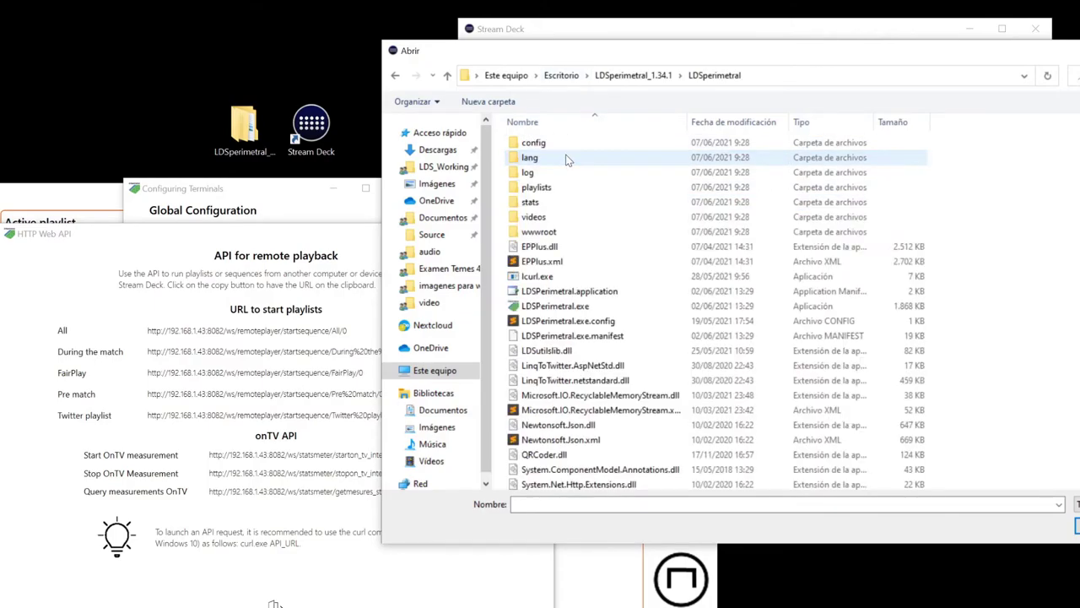
click(535, 279)
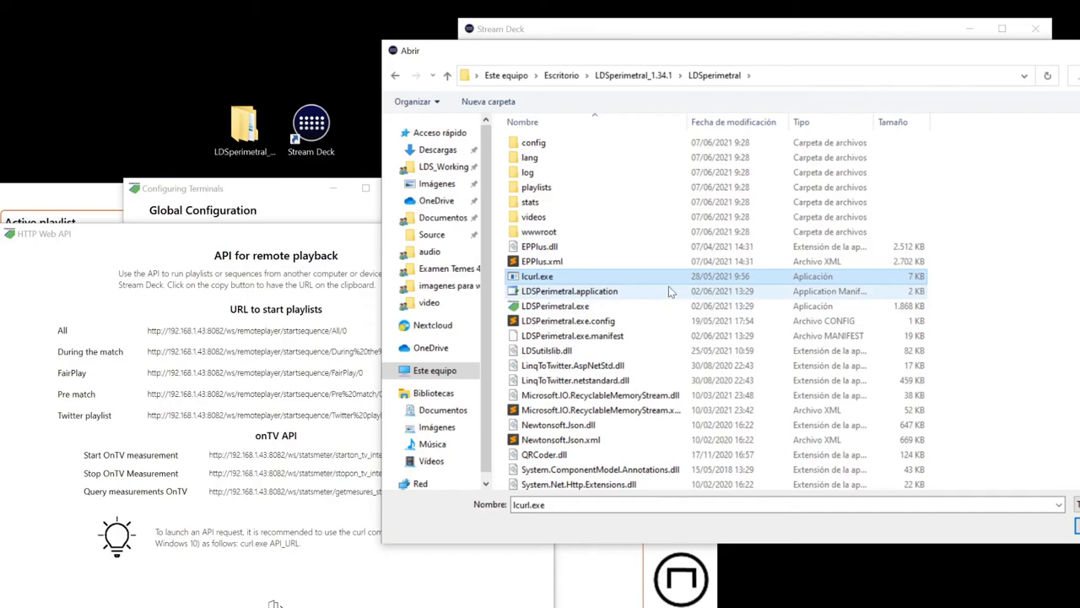
click(1077, 525)
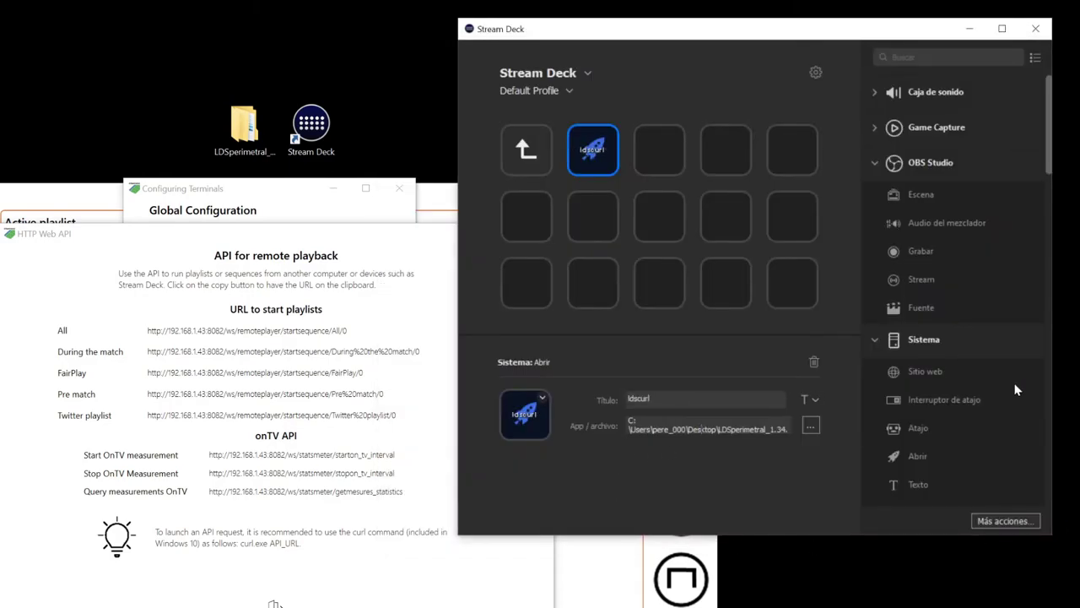
Append the During the match playback URL after the lcurl.exe path and retitle the key 'Durting the match'
key(Return)
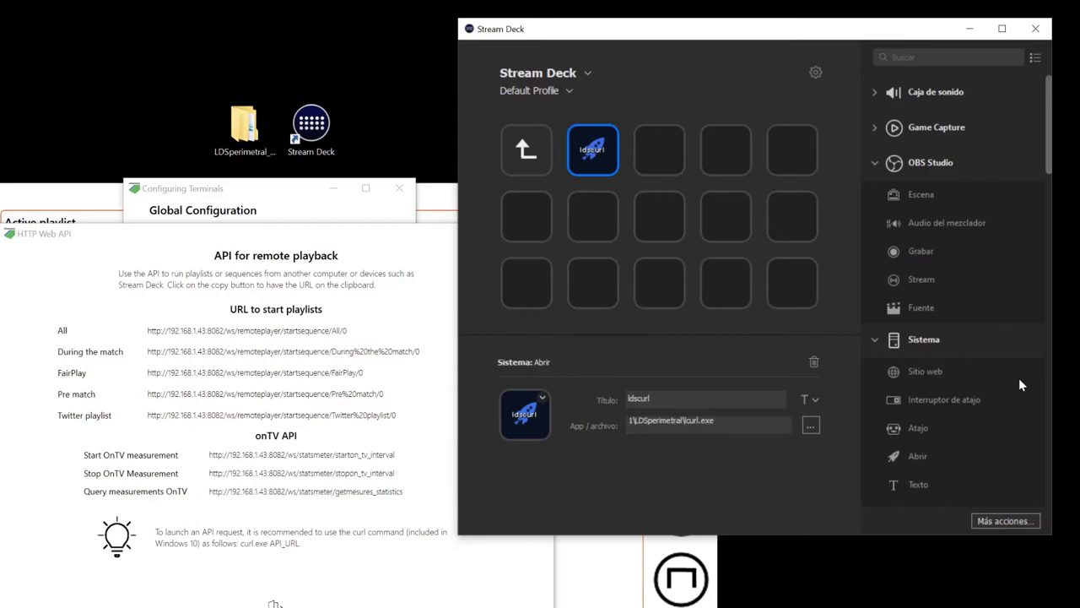
key(BackSpace)
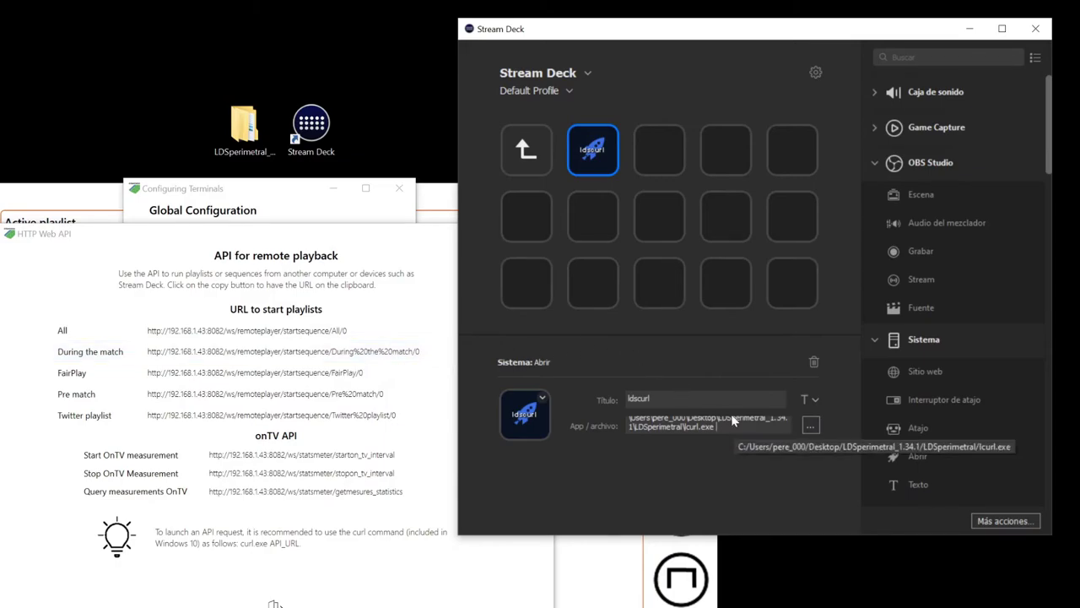
key(ctrl+v)
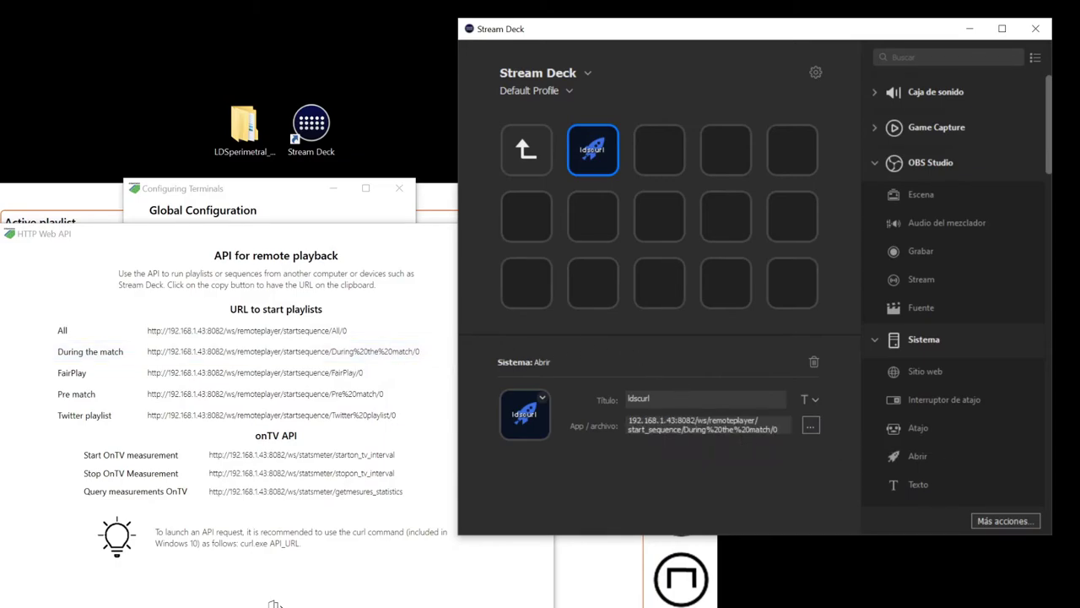
key(ctrl+a)
click(797, 424)
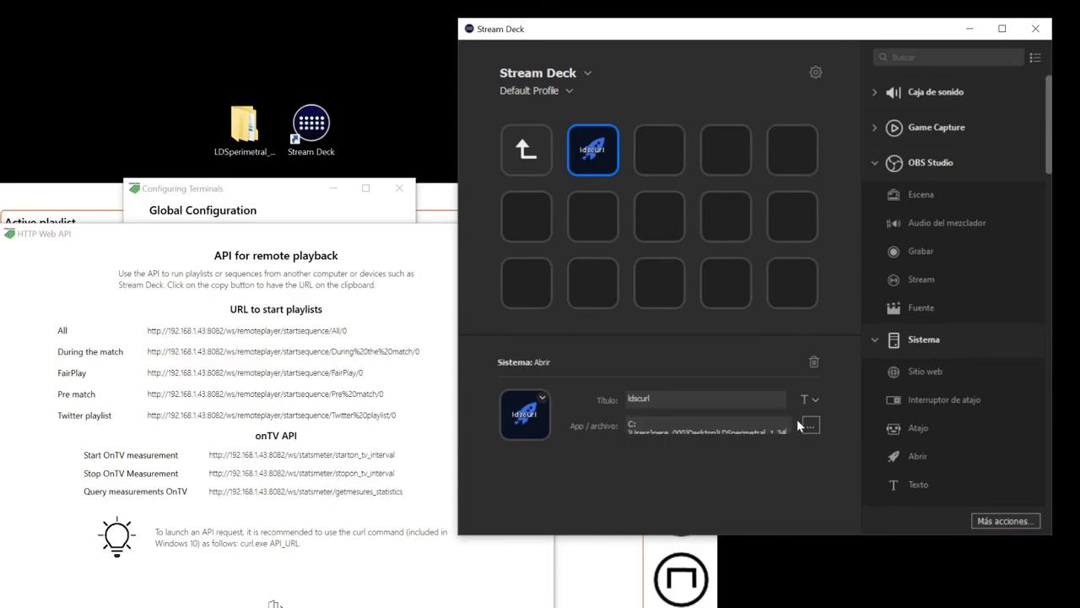
key(Down)
key(Down)
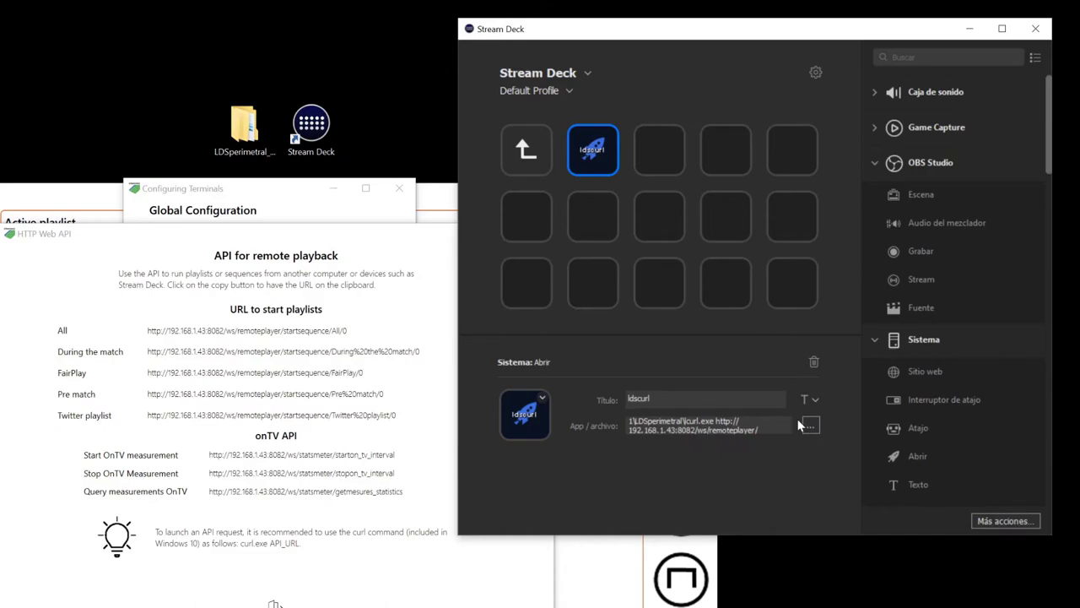
key(Down)
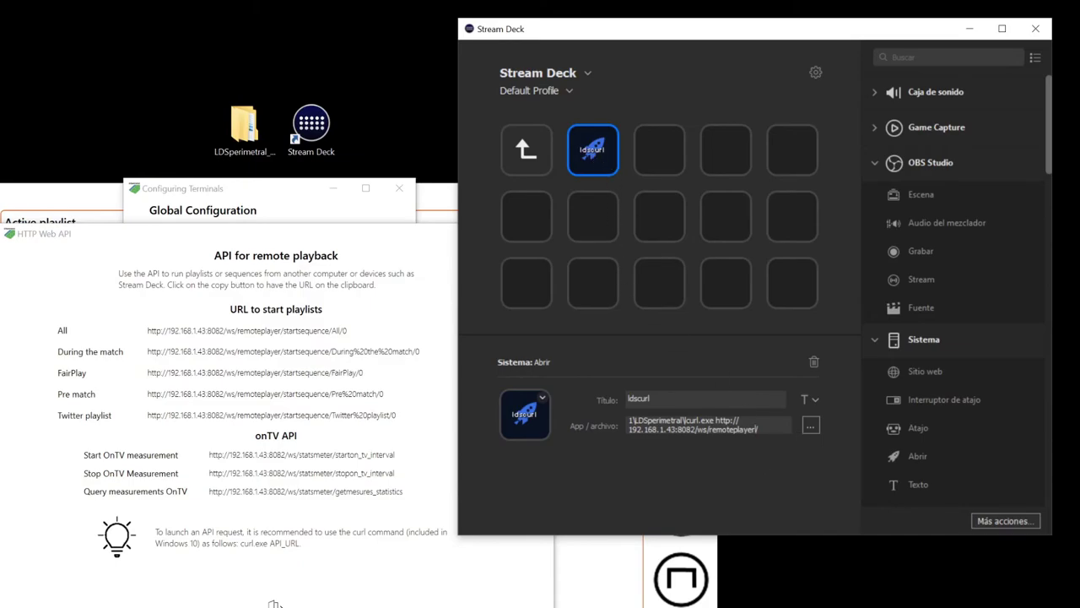
key(shift+Tab)
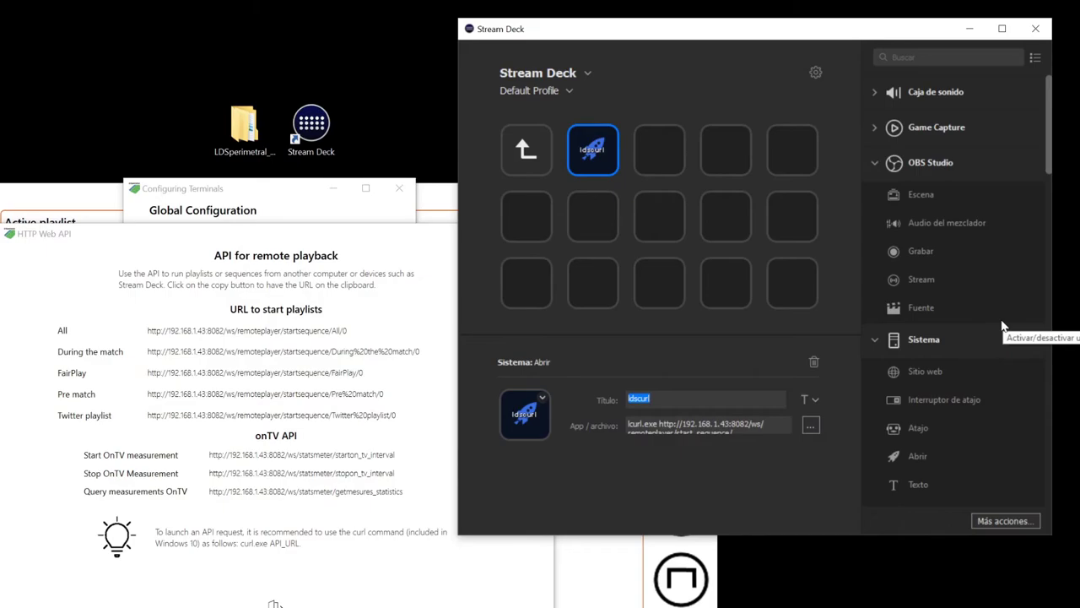
text(Durting the match)
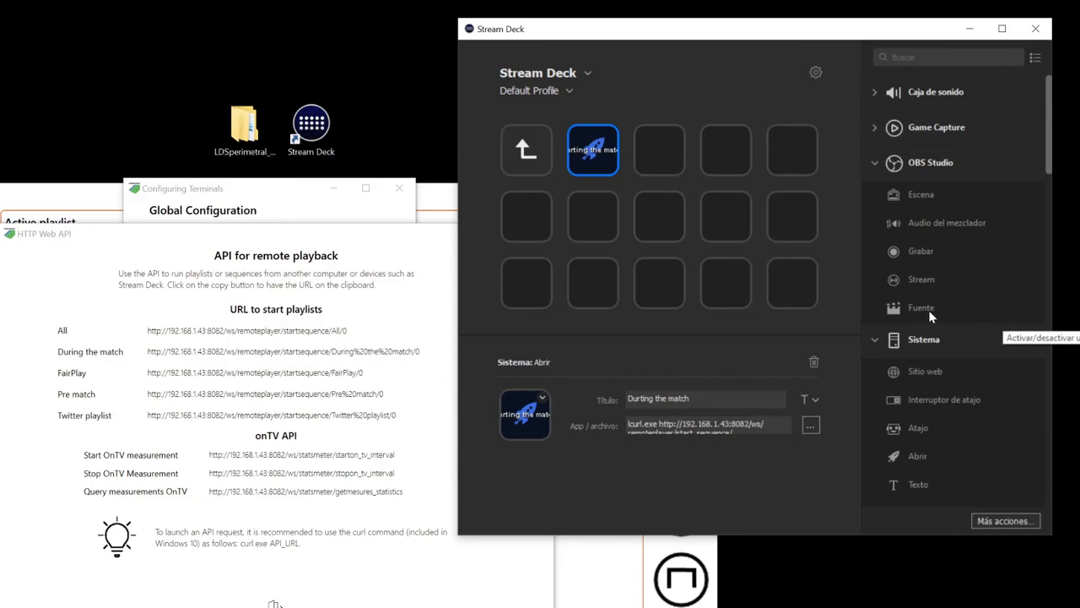
Close LDSperimetral's HTTP Web API and Configuring Terminals windows
click(647, 139)
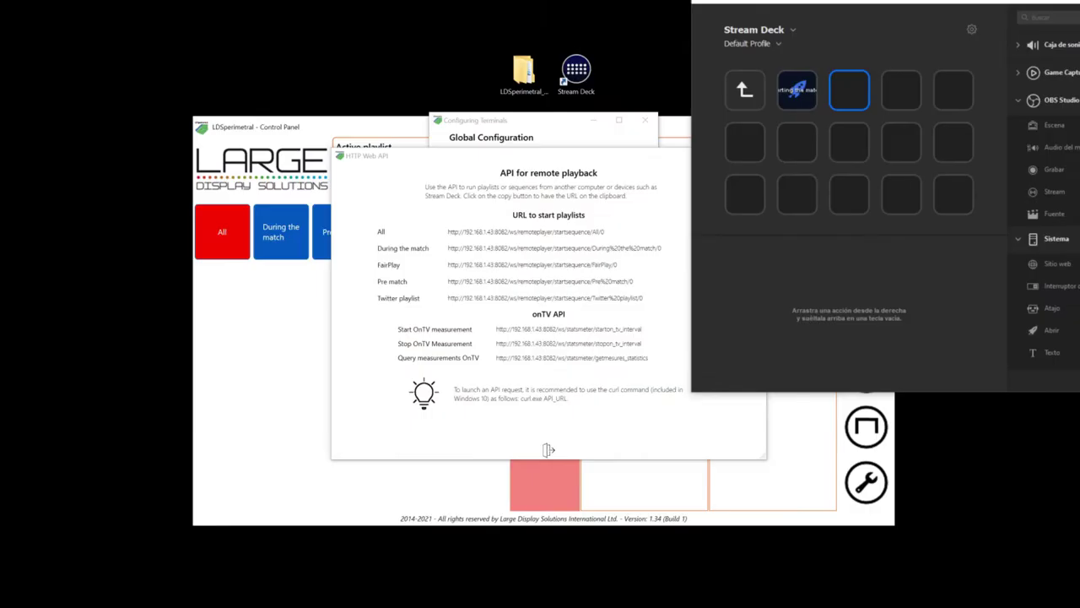
click(698, 192)
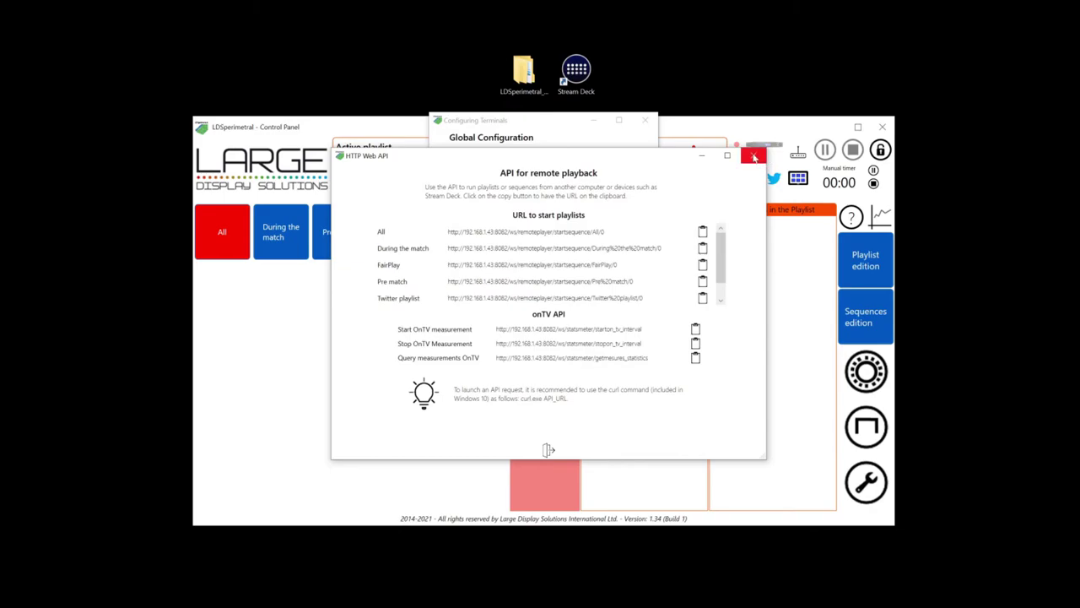
click(754, 157)
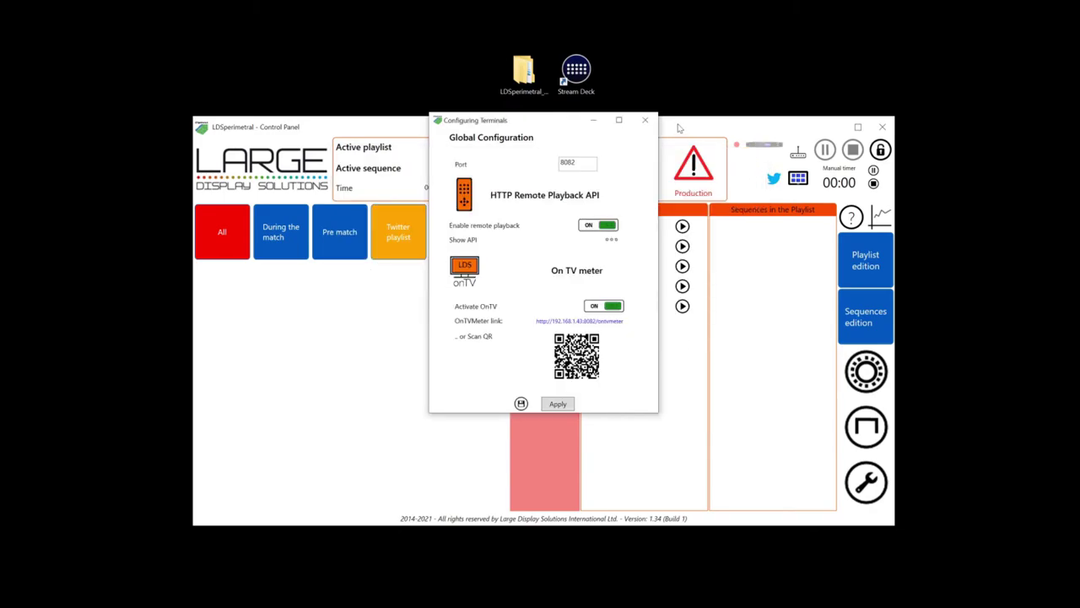
click(646, 120)
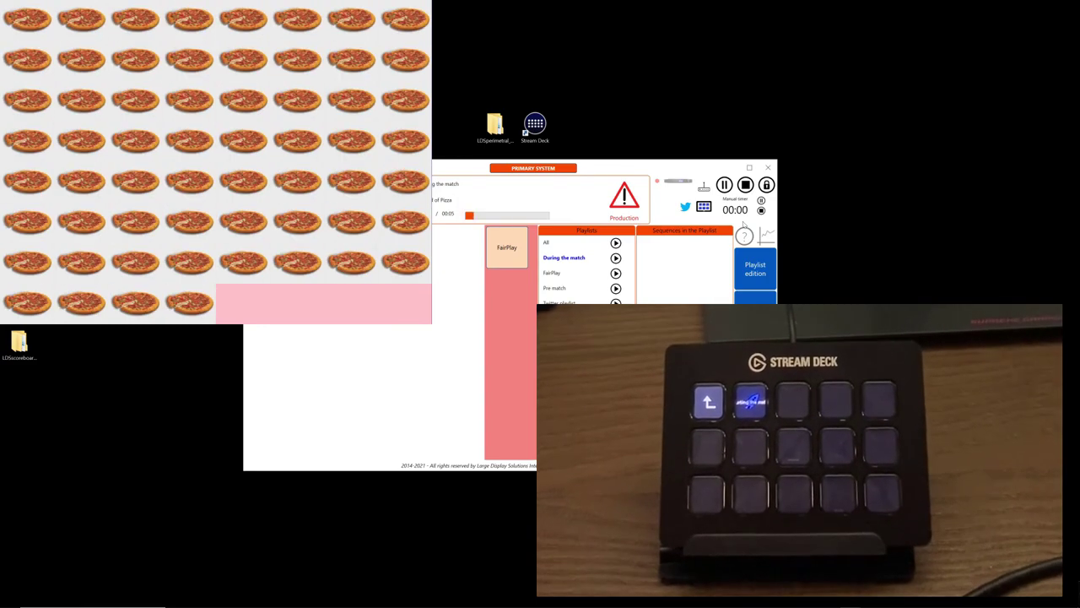
Bring the Control Panel forward while the During the match playlist plays World of Pizza
click(699, 166)
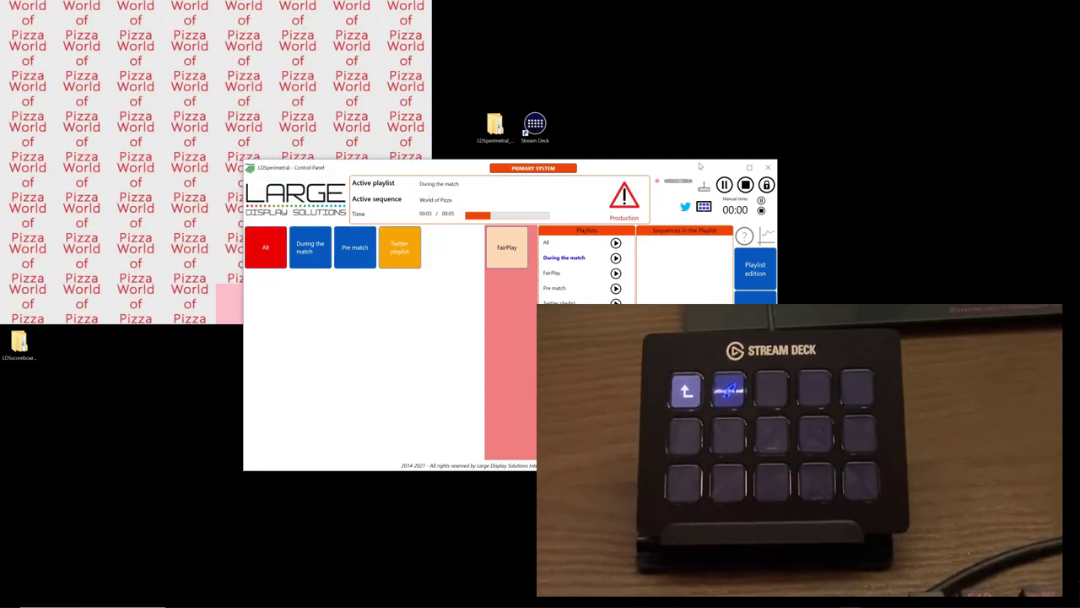